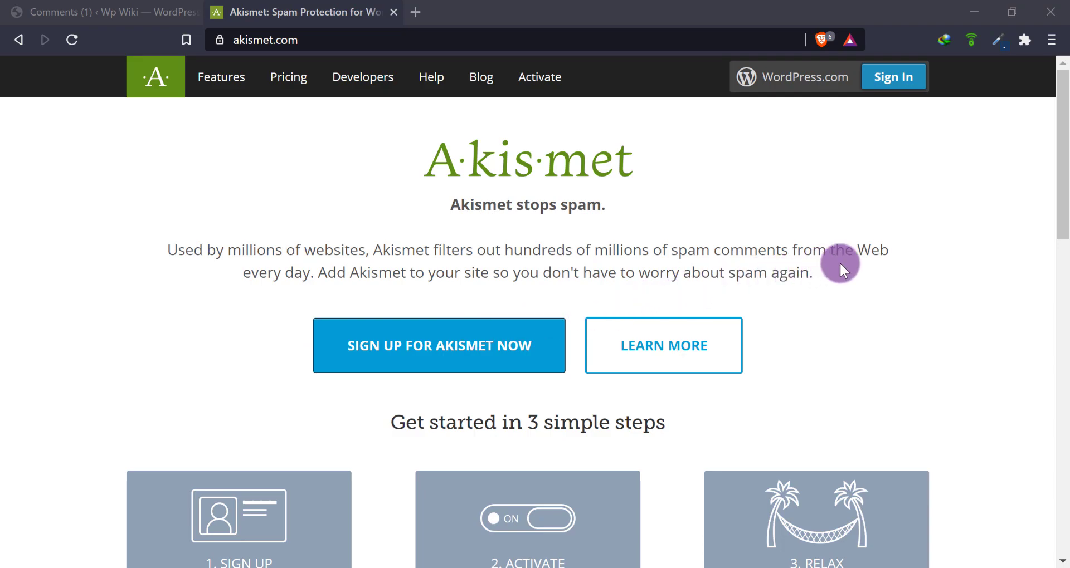
Scroll through the akismet.com homepage and its spam-blocked statistics, then back to the top
scroll(839, 261, "down", 5)
scroll(839, 262, "down", 10)
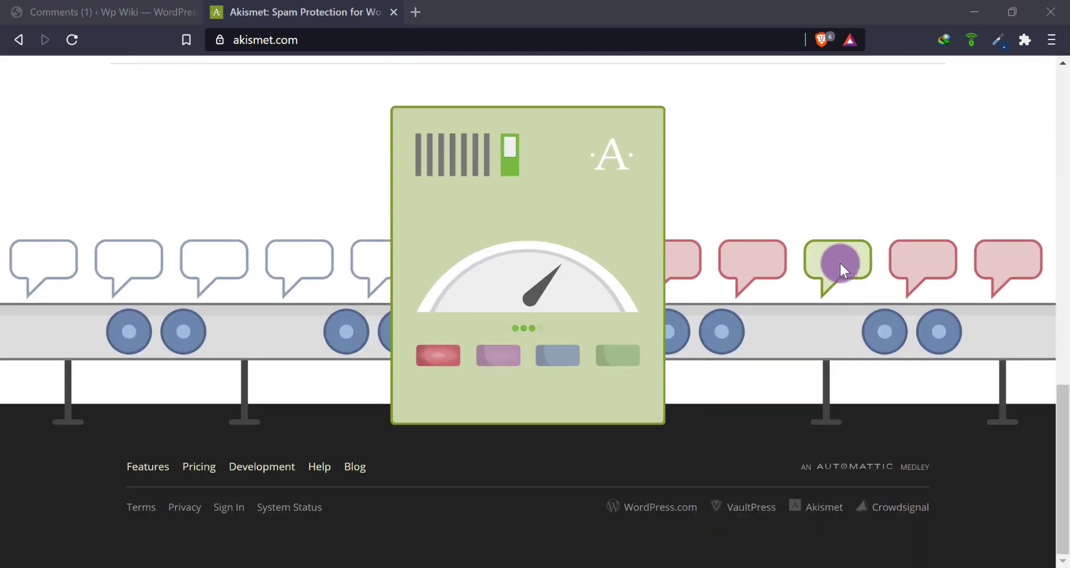
scroll(839, 262, "up", 3)
scroll(839, 262, "up", 5)
scroll(622, 348, "down", 3)
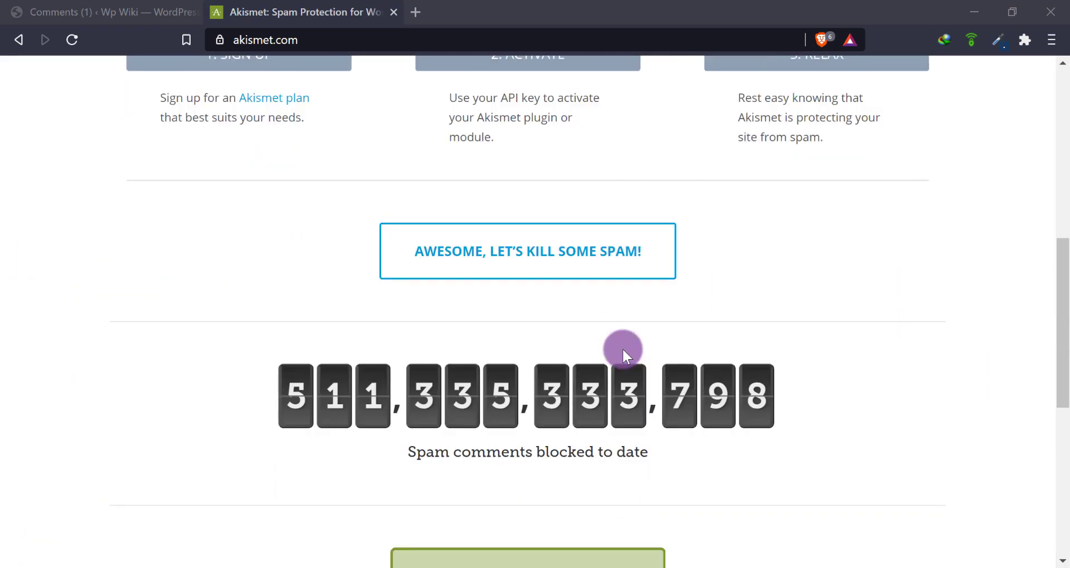
scroll(622, 347, "down", 2)
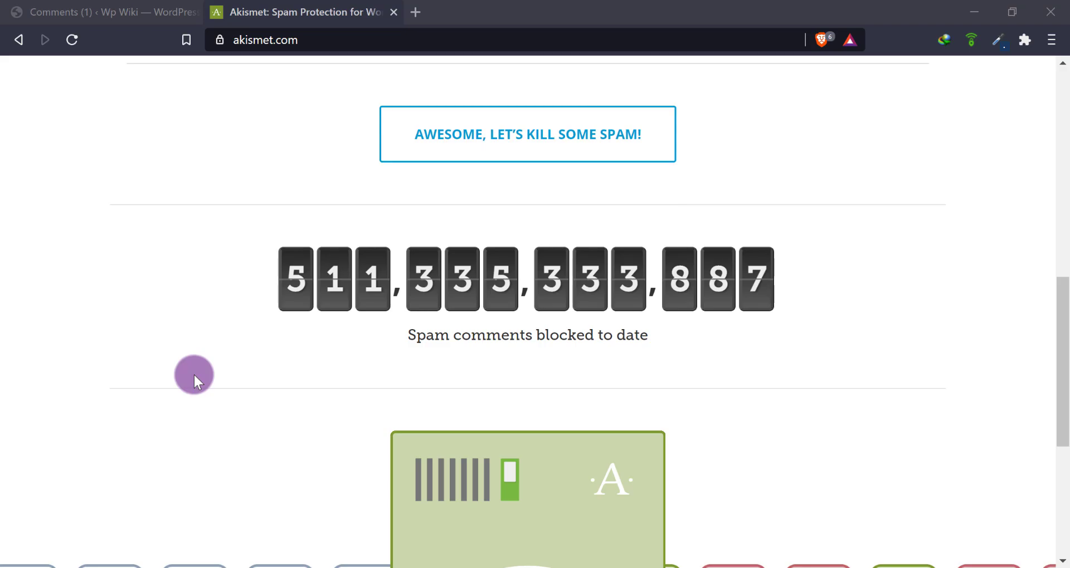
scroll(193, 373, "up", 1)
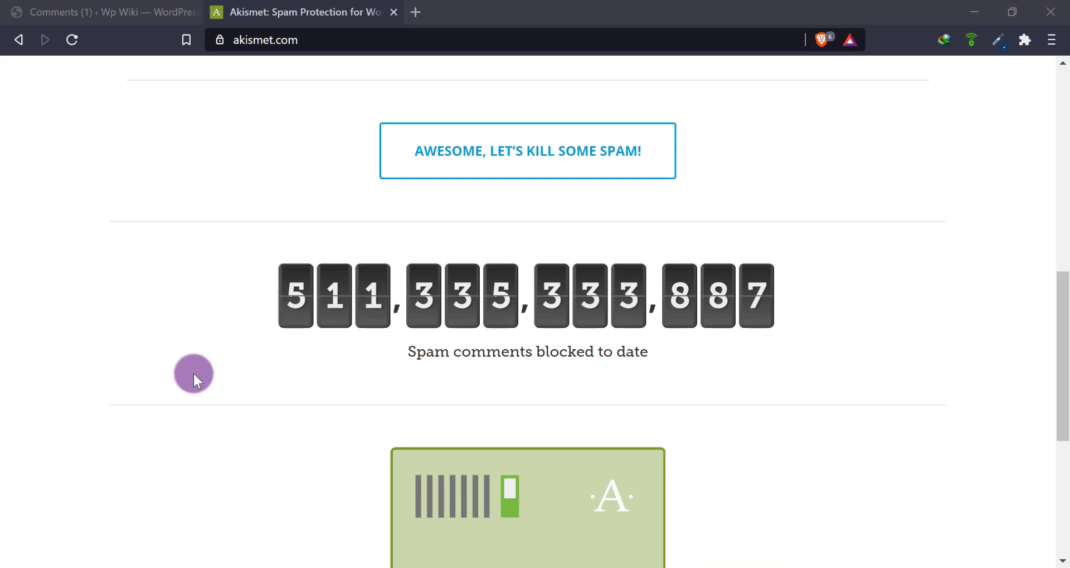
scroll(192, 381, "up", 1)
scroll(193, 372, "up", 1)
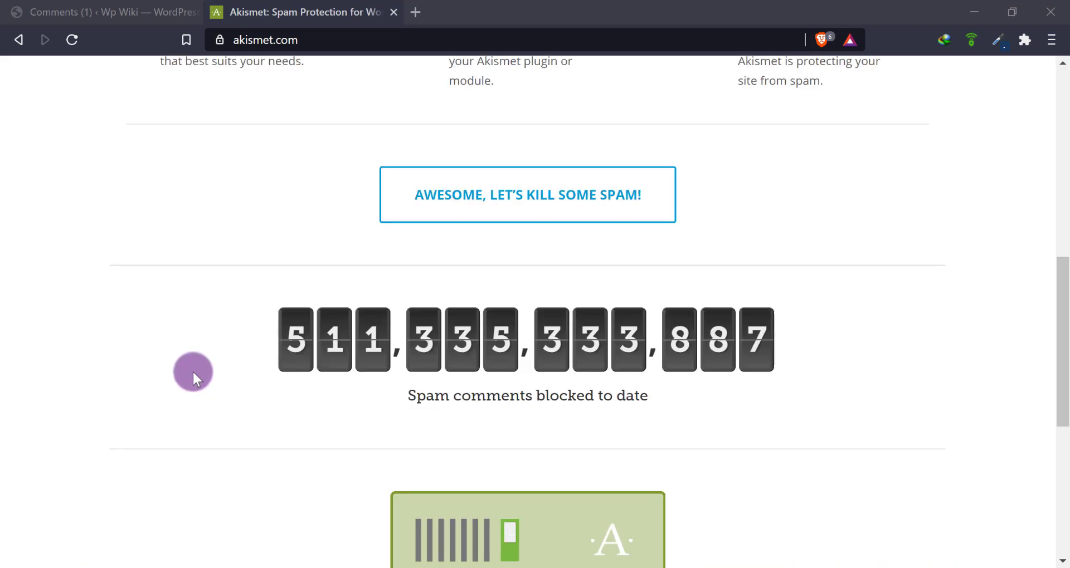
scroll(192, 369, "up", 2)
scroll(192, 370, "up", 5)
scroll(192, 369, "up", 2)
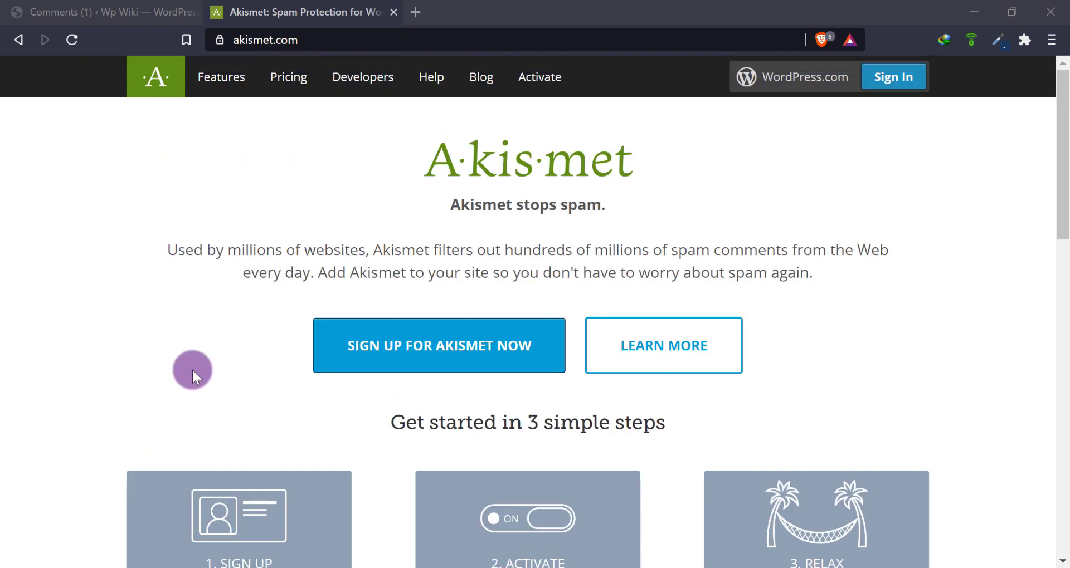
left_click(95, 6)
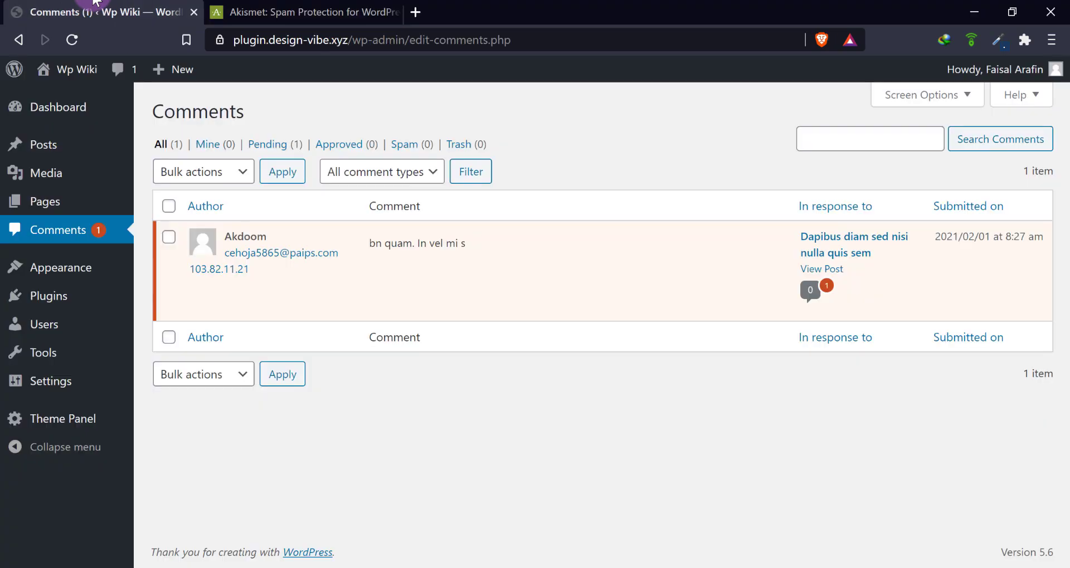
left_click(70, 39)
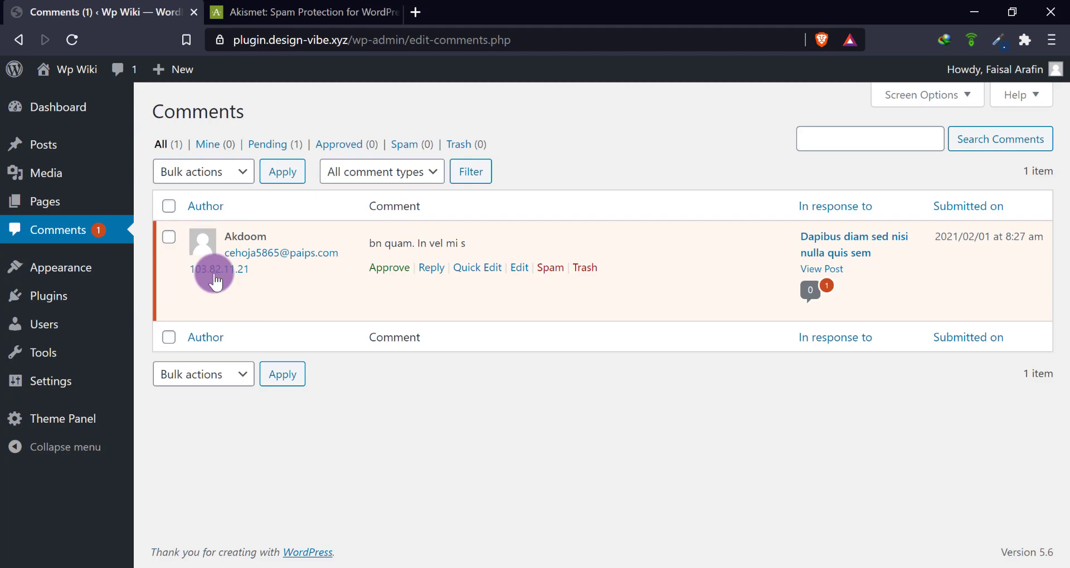
mouse_move(48, 296)
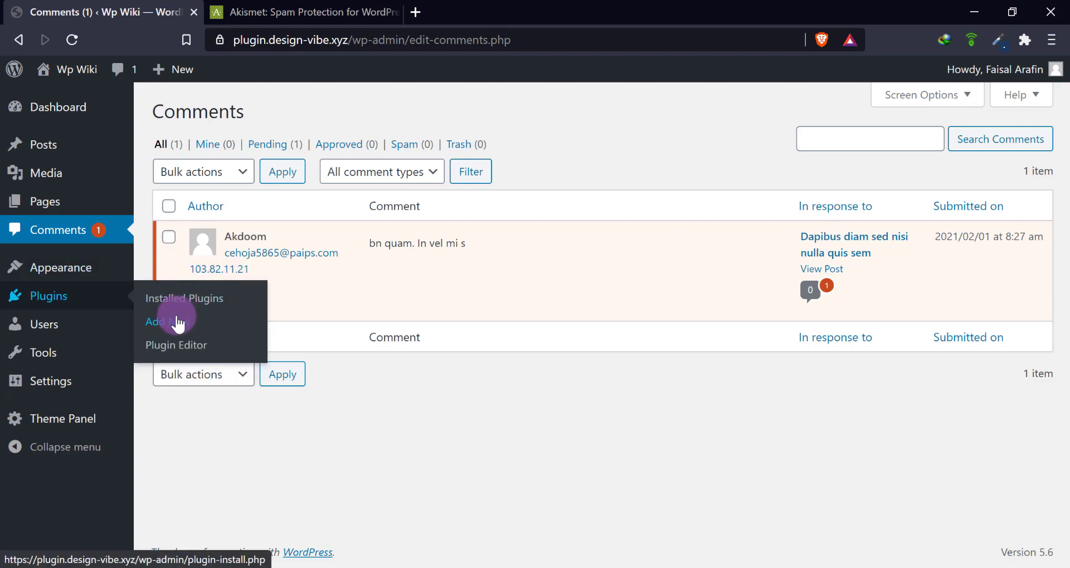
Install and activate Akismet Spam Protection from the Popular tab of Add New Plugins
left_click(179, 323)
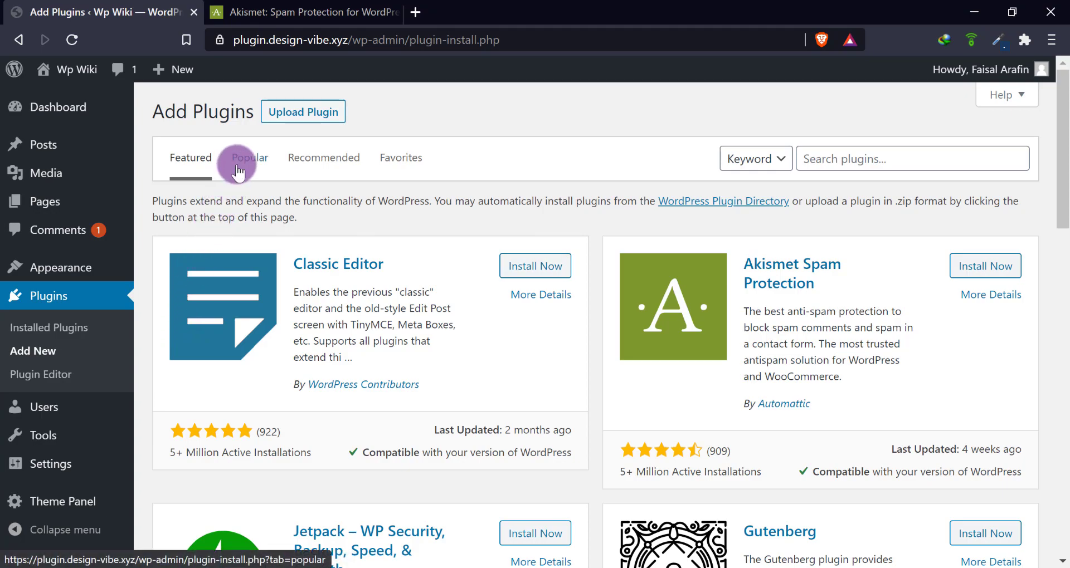
left_click(254, 165)
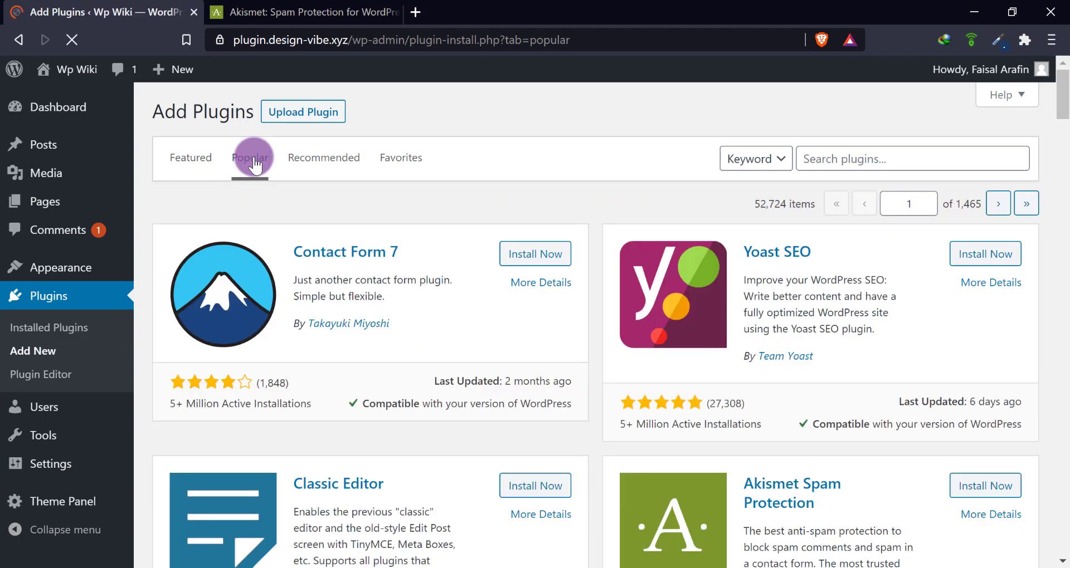
scroll(464, 424, "down", 2)
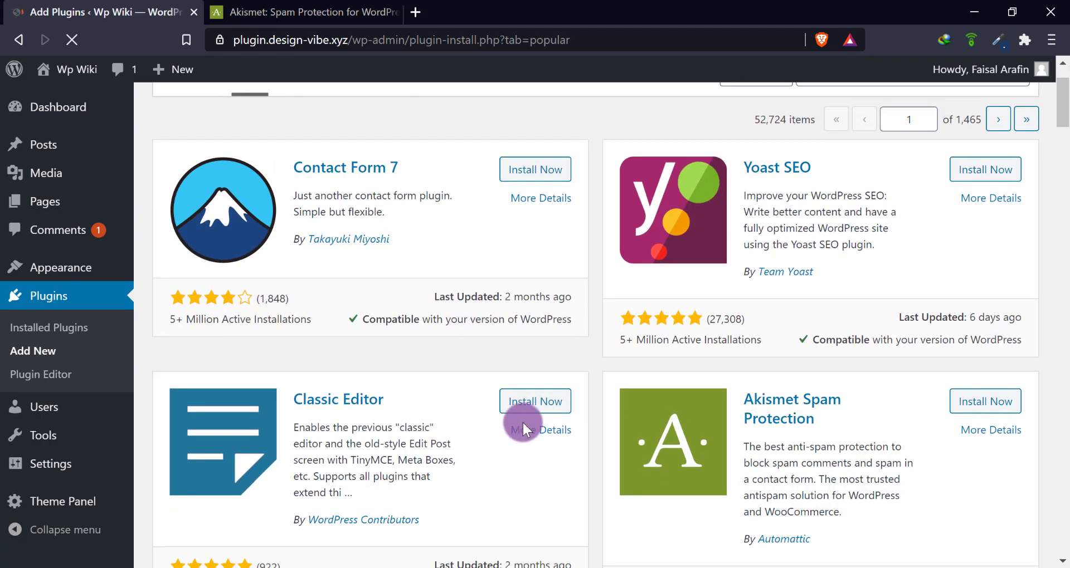
left_click(974, 407)
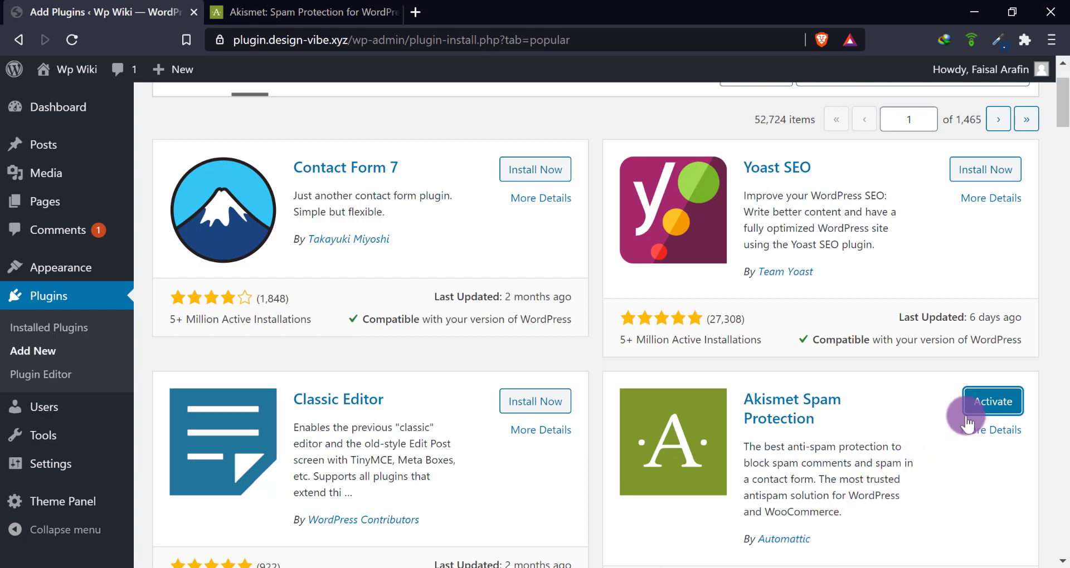
left_click(985, 407)
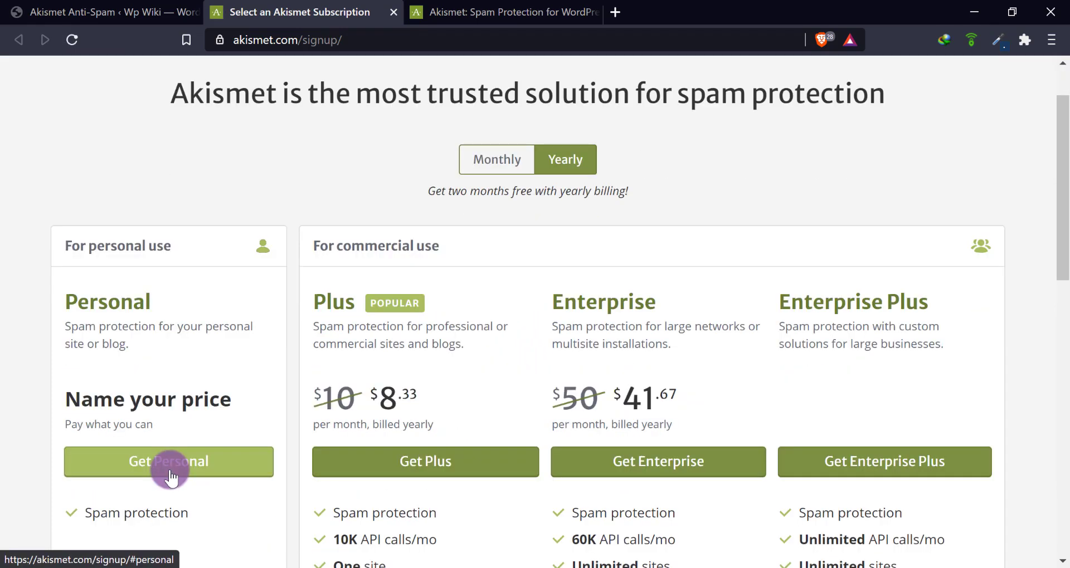
Choose the Personal plan and slide its price down to $0 per year
left_click(167, 460)
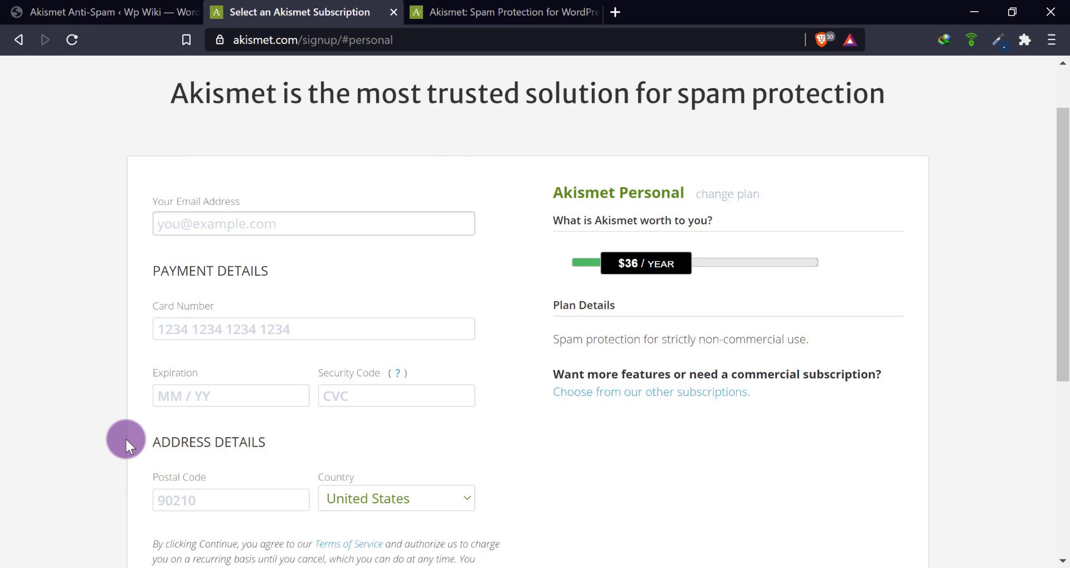
left_click_drag(641, 263, 549, 267)
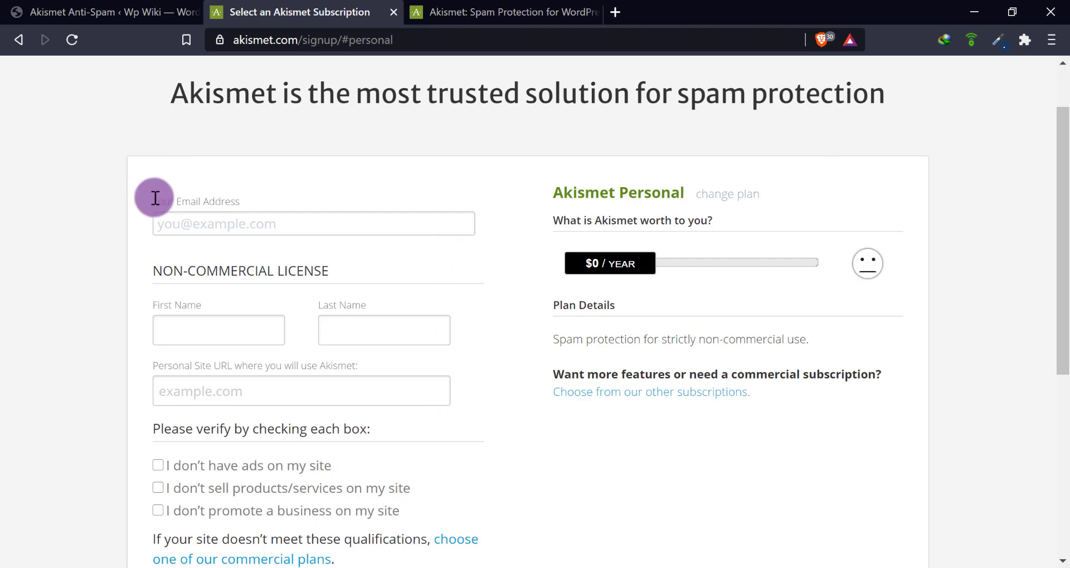
Fill in the email address, first name and last name on the licence form
left_click(190, 223)
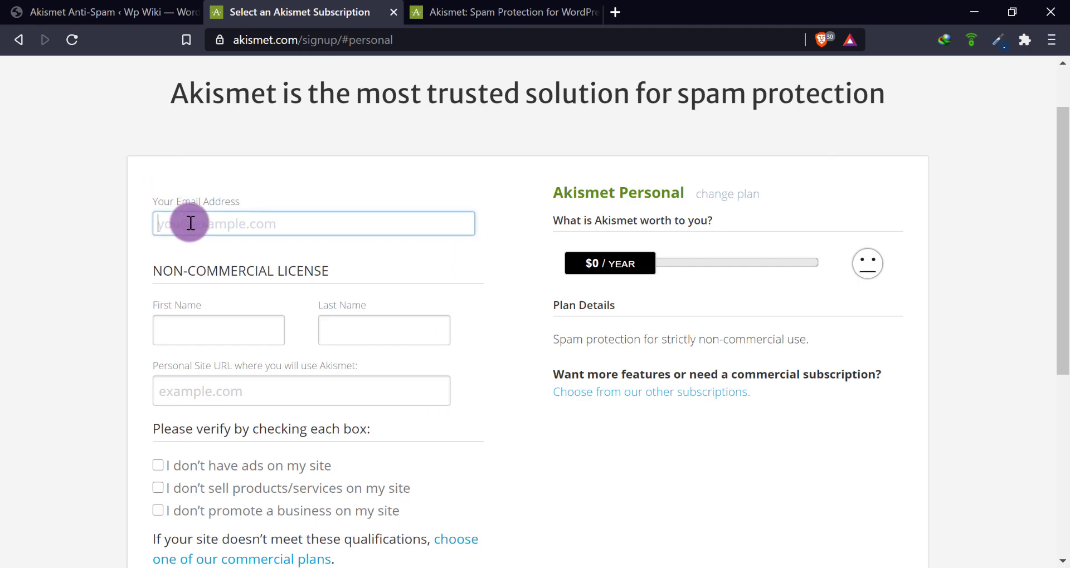
scroll(186, 244, "down", 1)
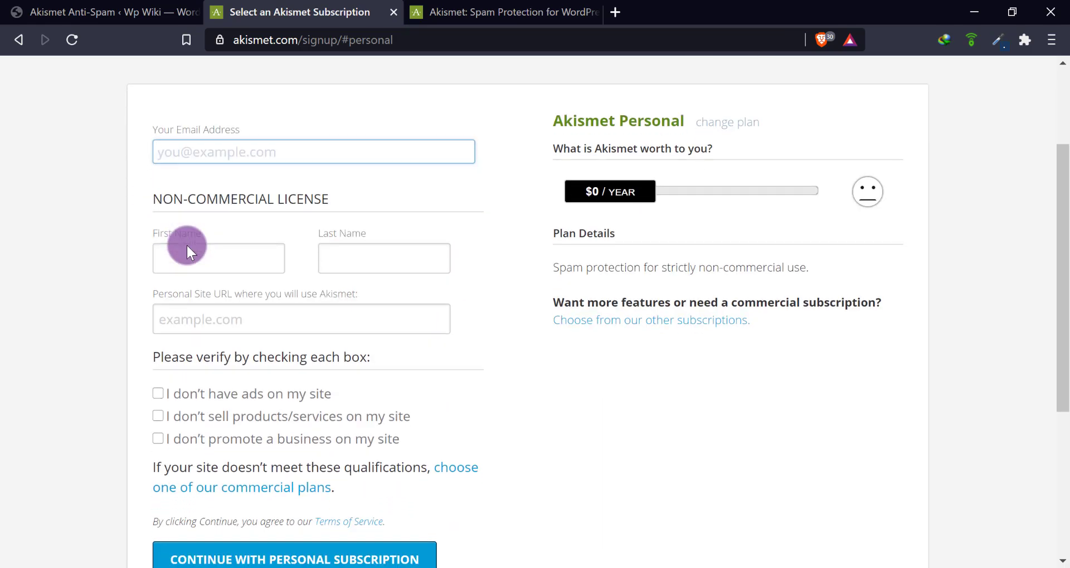
key("ctrl+v")
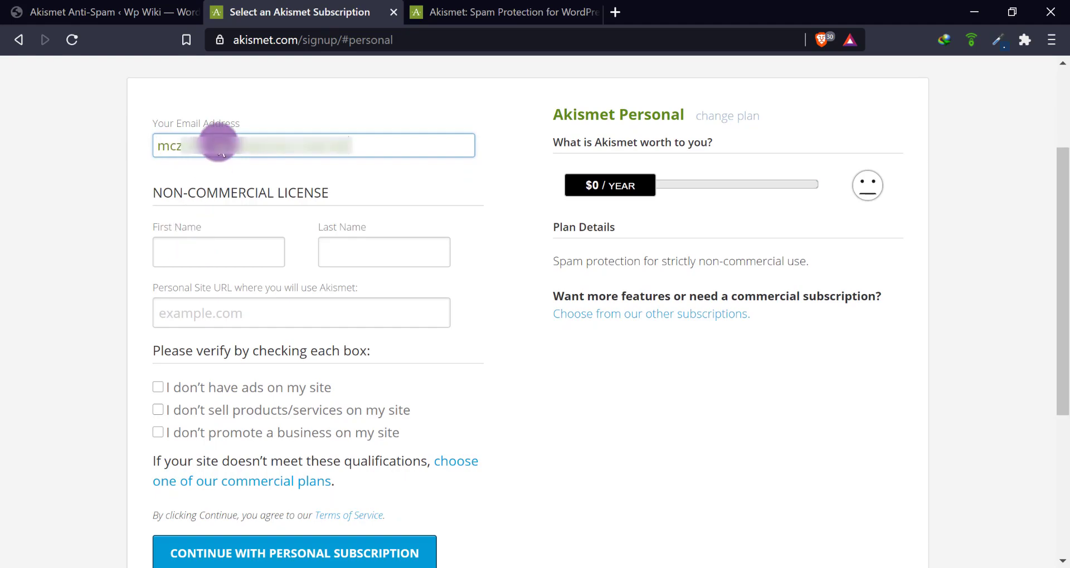
left_click(210, 243)
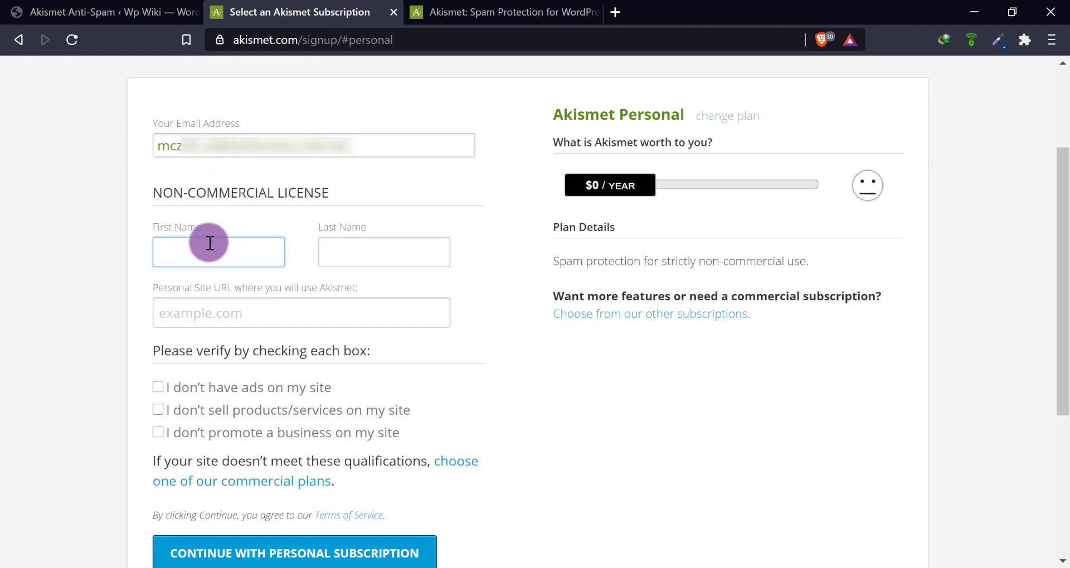
type("Akash")
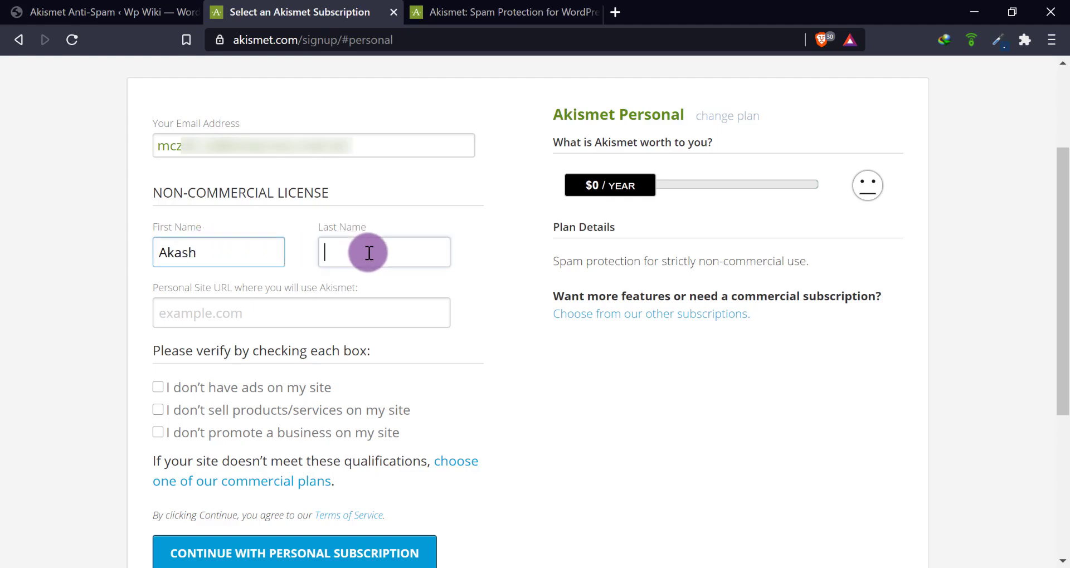
left_click(364, 248)
type("Web")
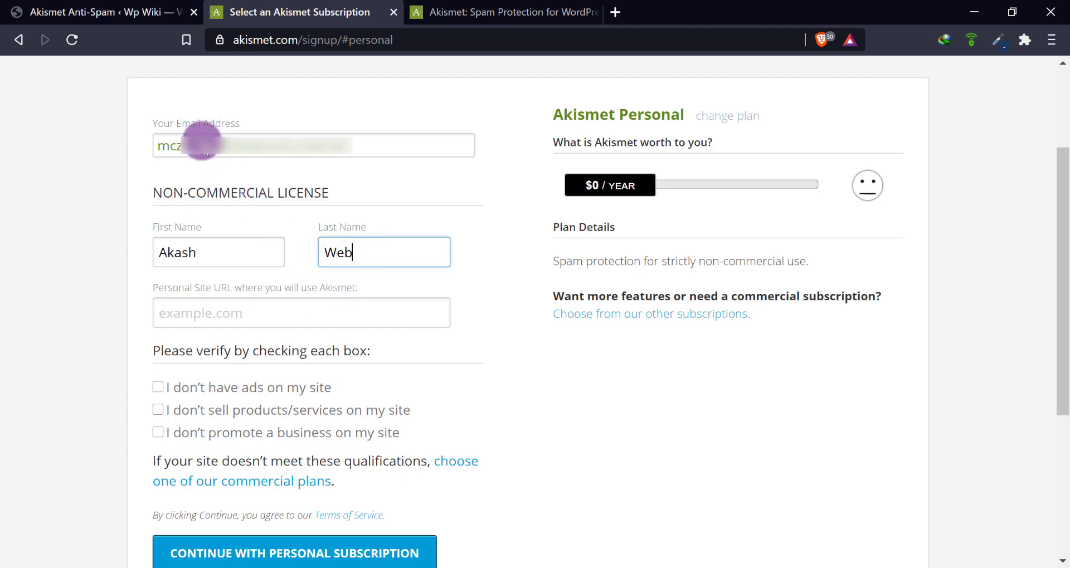
left_click(80, 5)
mouse_move(75, 69)
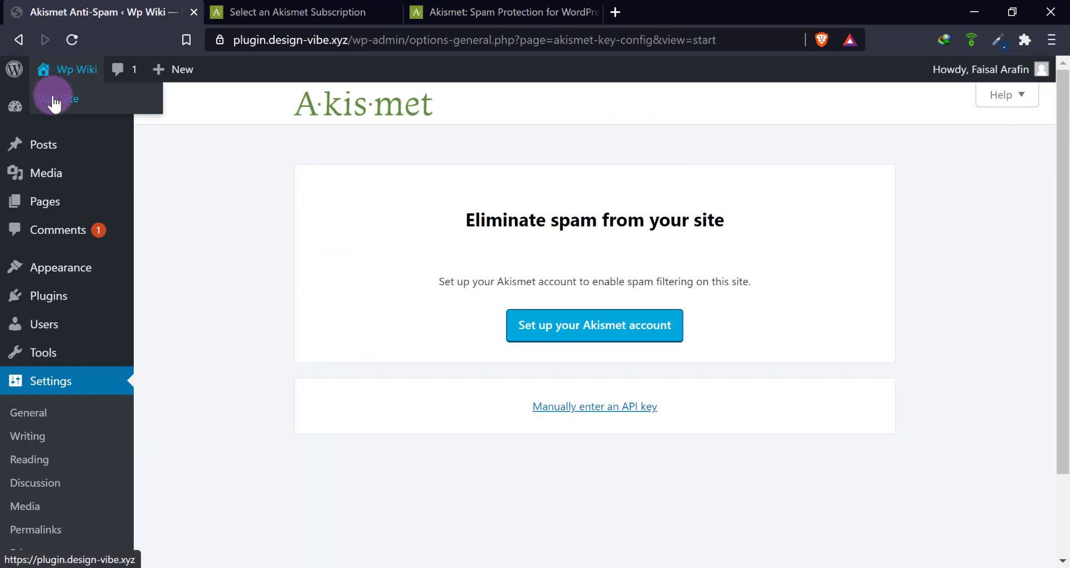
right_click(53, 98)
left_click(137, 212)
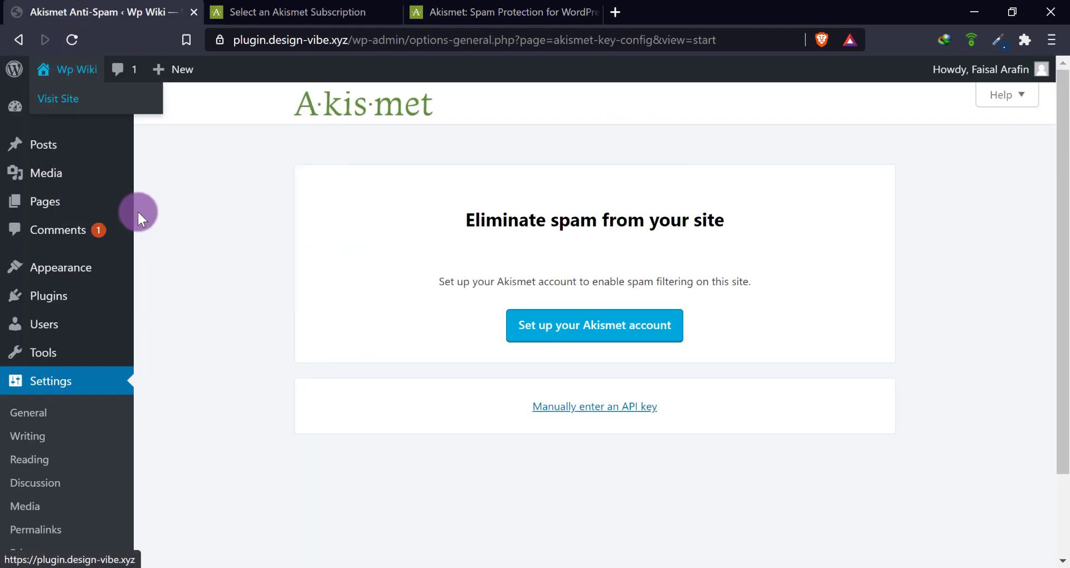
left_click(309, 5)
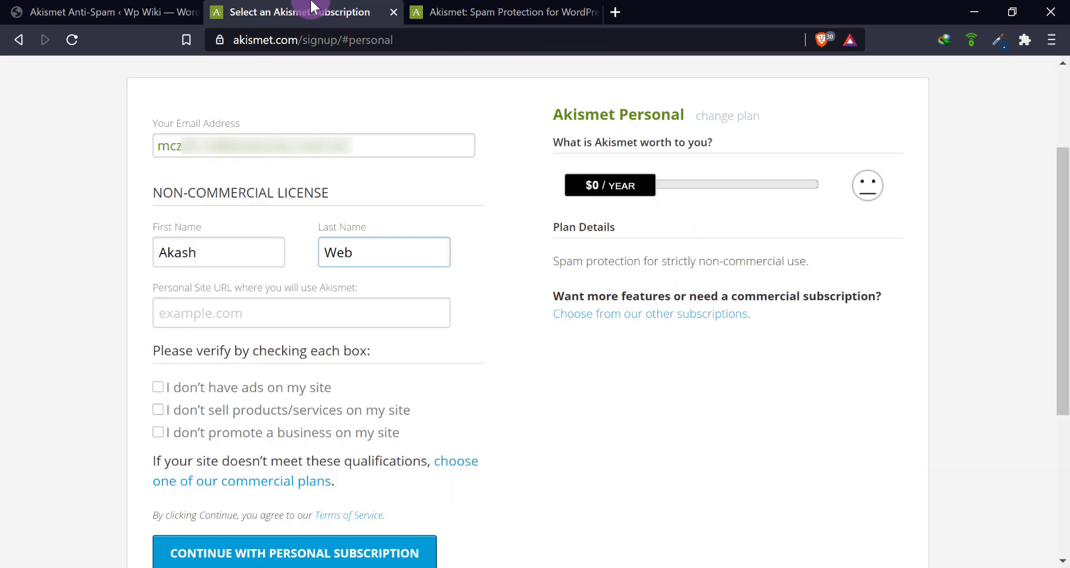
left_click(250, 305)
key("ctrl+v")
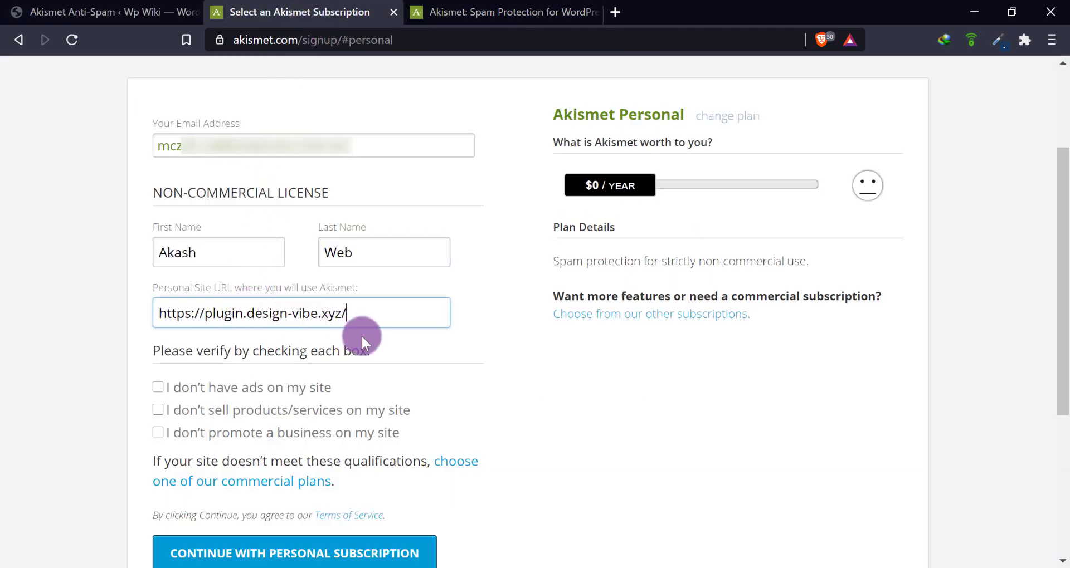
left_click(379, 340)
scroll(379, 340, "down", 2)
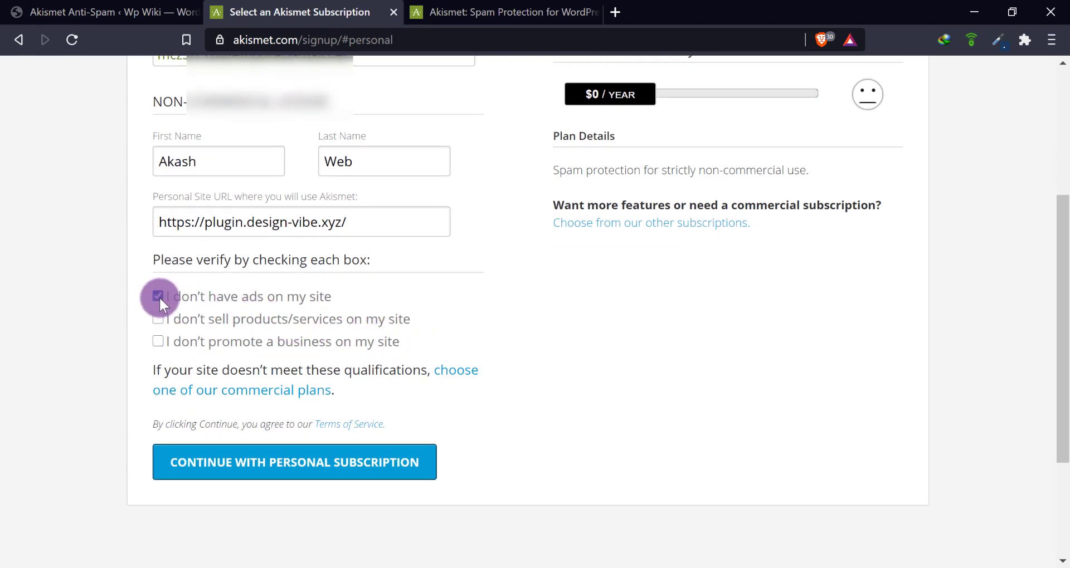
Confirm the no-business checkbox, submit the personal signup, and enter the emailed verification code
left_click(156, 340)
left_click(254, 472)
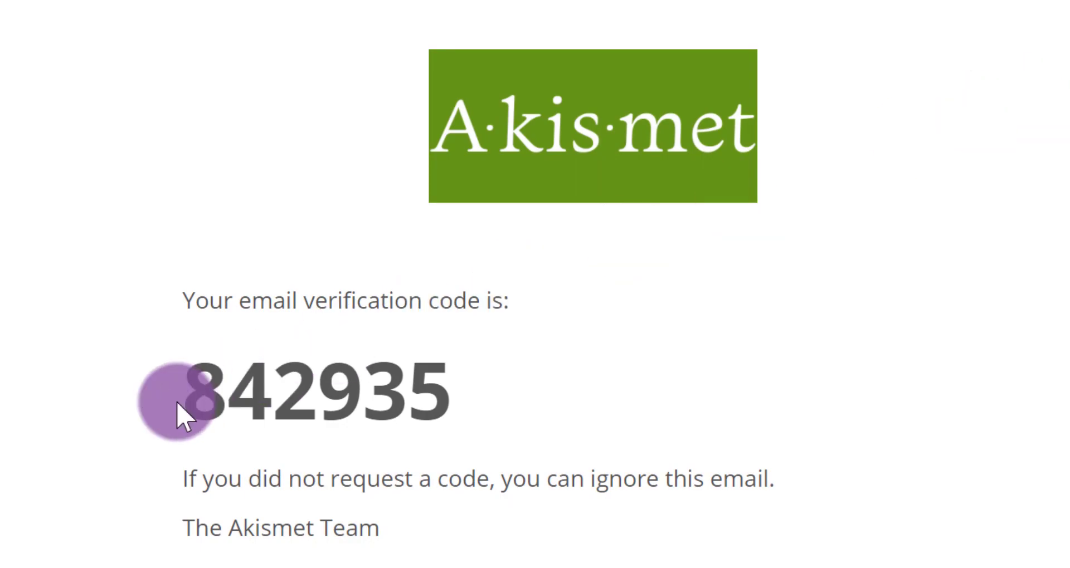
left_click_drag(187, 406, 478, 430)
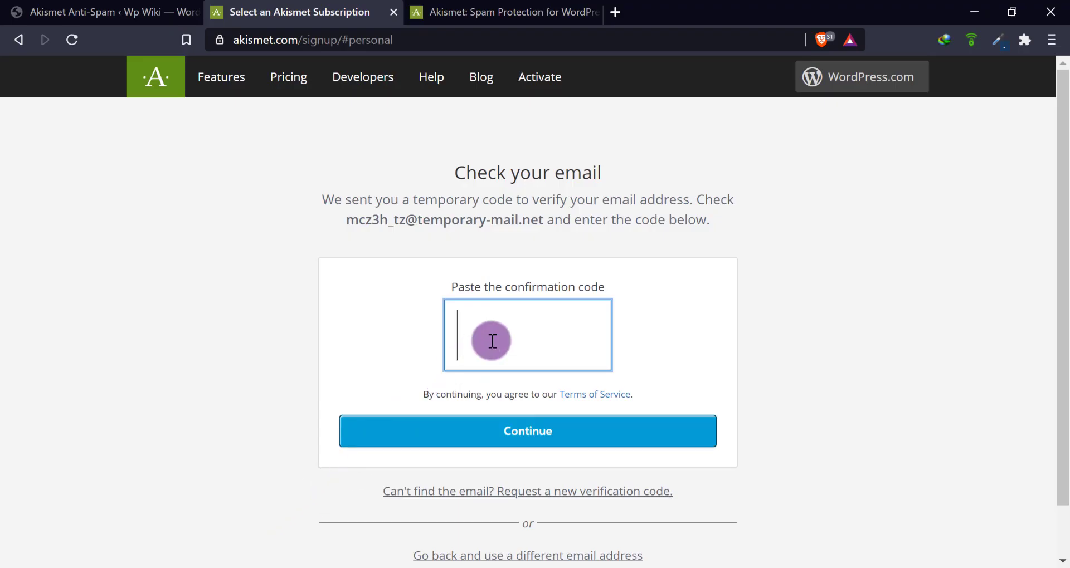
key("ctrl+v")
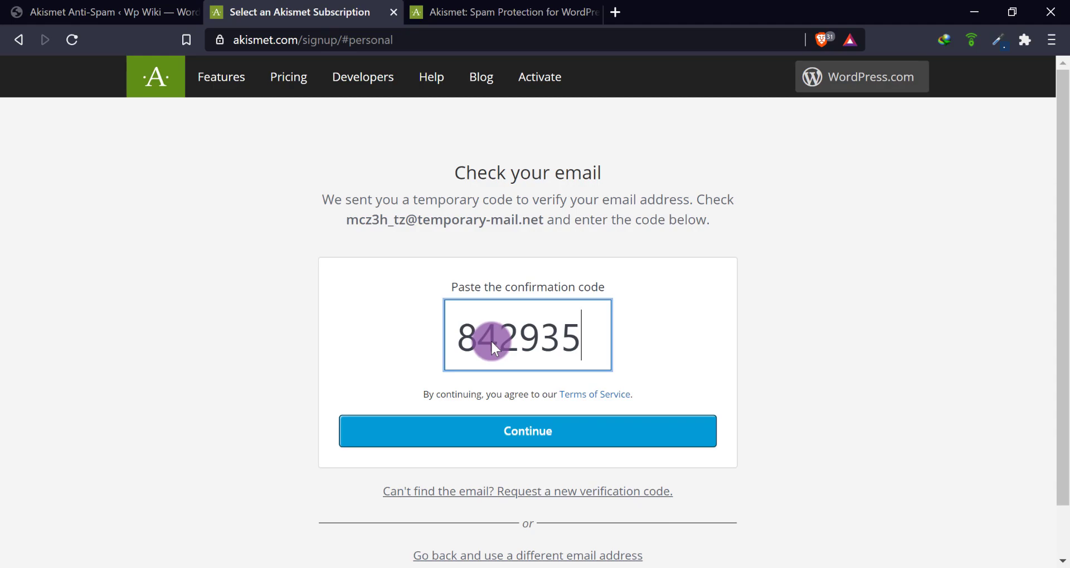
left_click(514, 443)
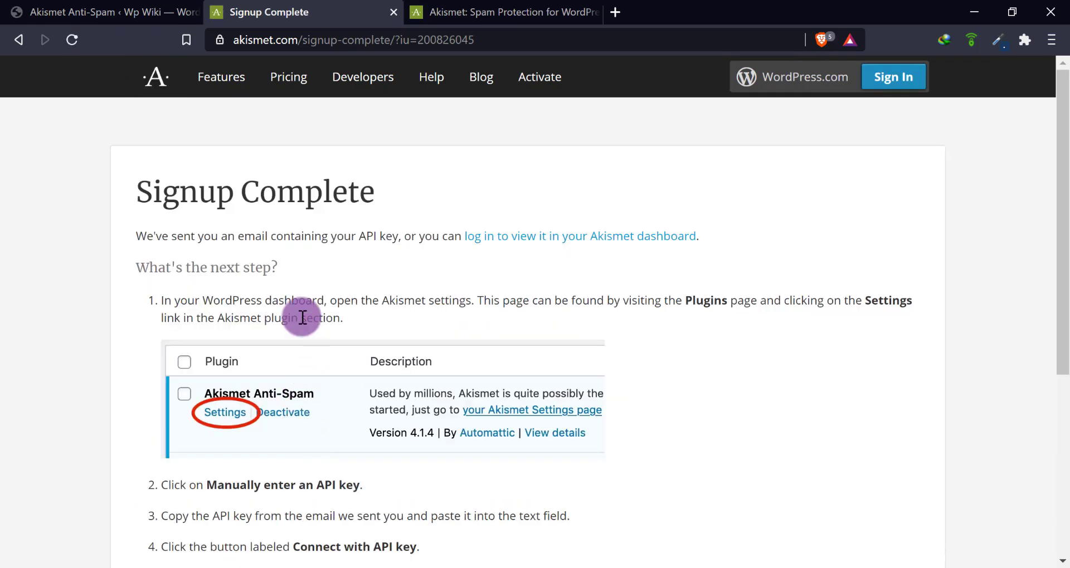
scroll(301, 317, "down", 1)
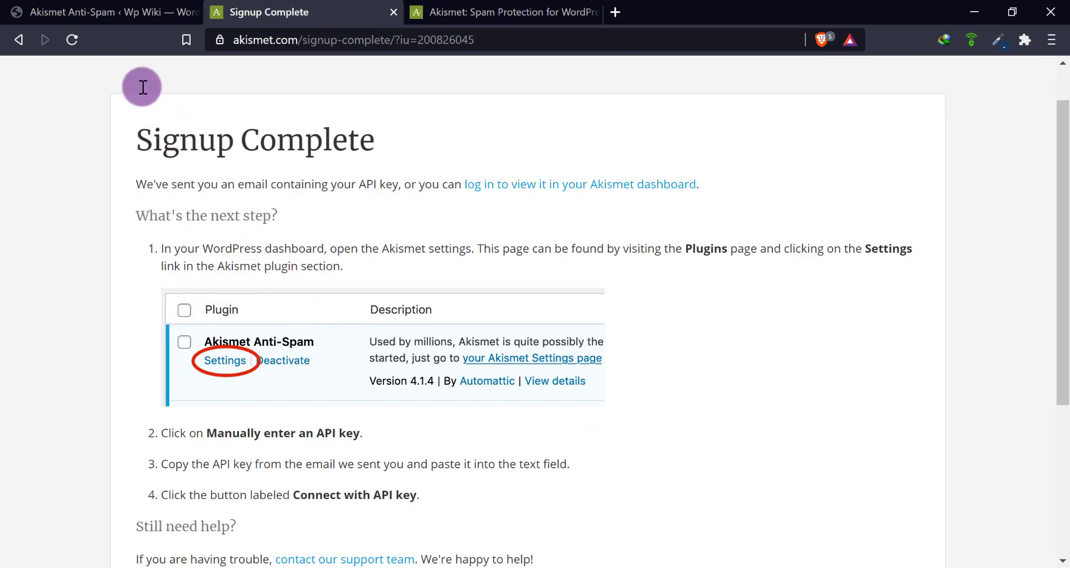
Paste the emailed API key into Akismet's manual key field and connect it
left_click(95, 11)
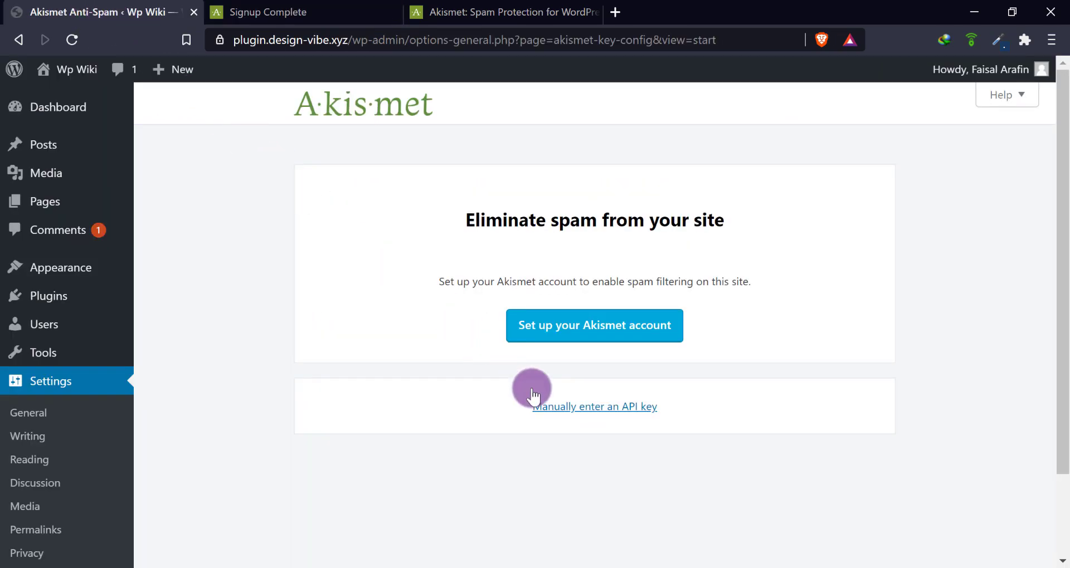
left_click(550, 407)
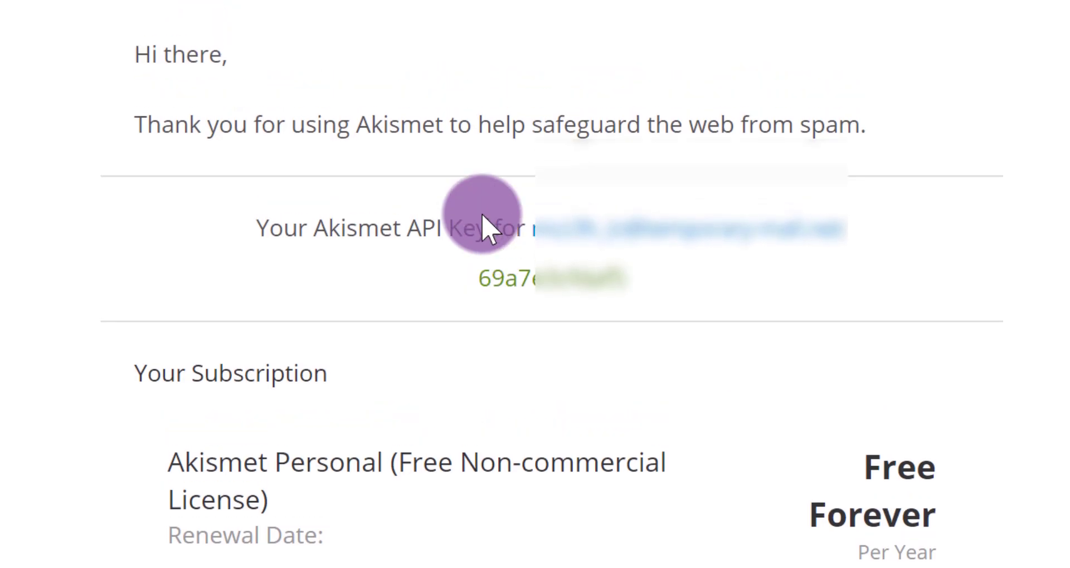
left_click_drag(480, 278, 640, 298)
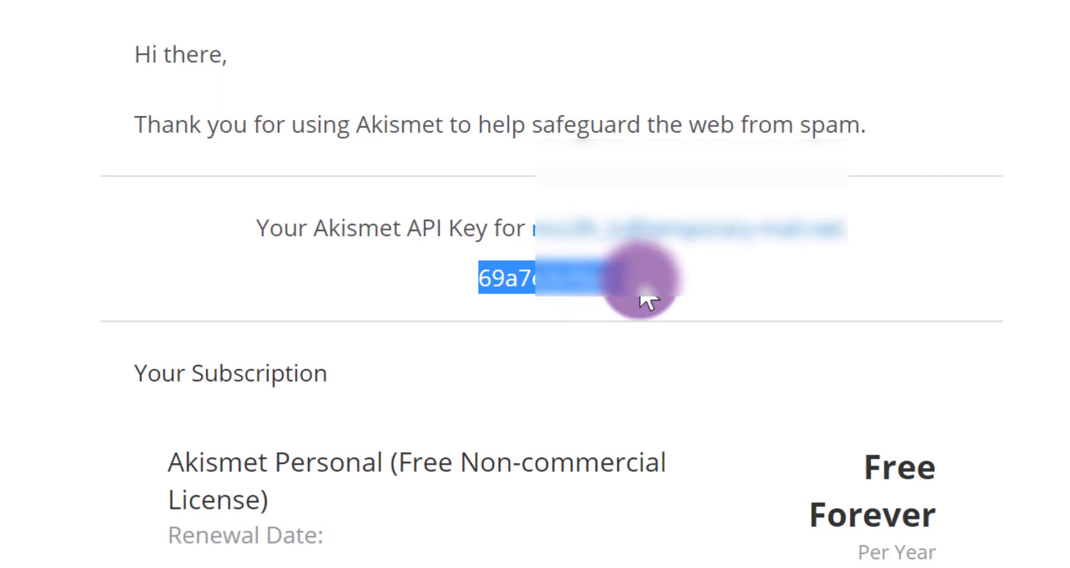
left_click(640, 299)
left_click(253, 334)
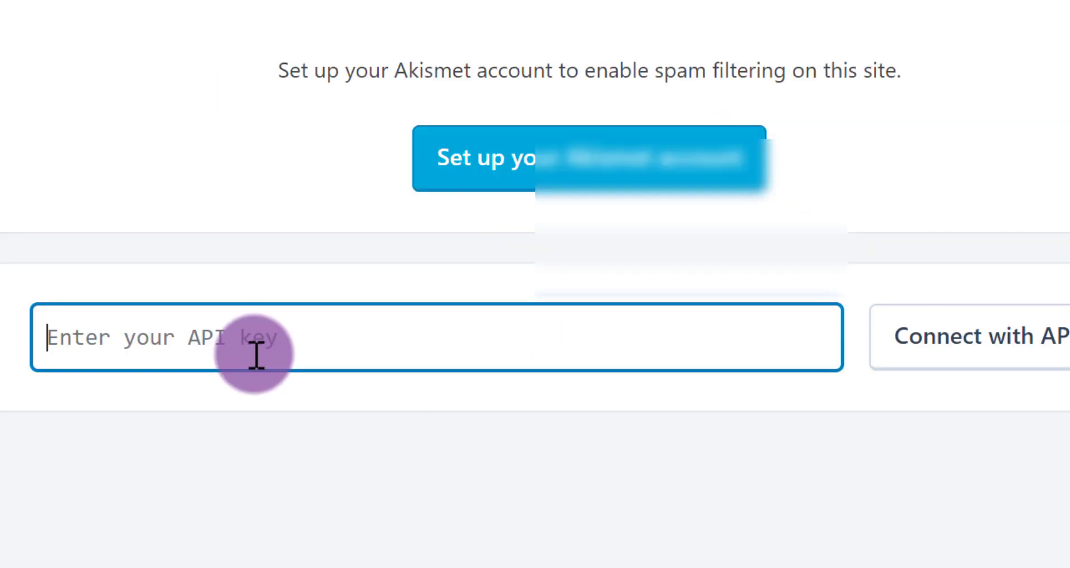
key("ctrl+v")
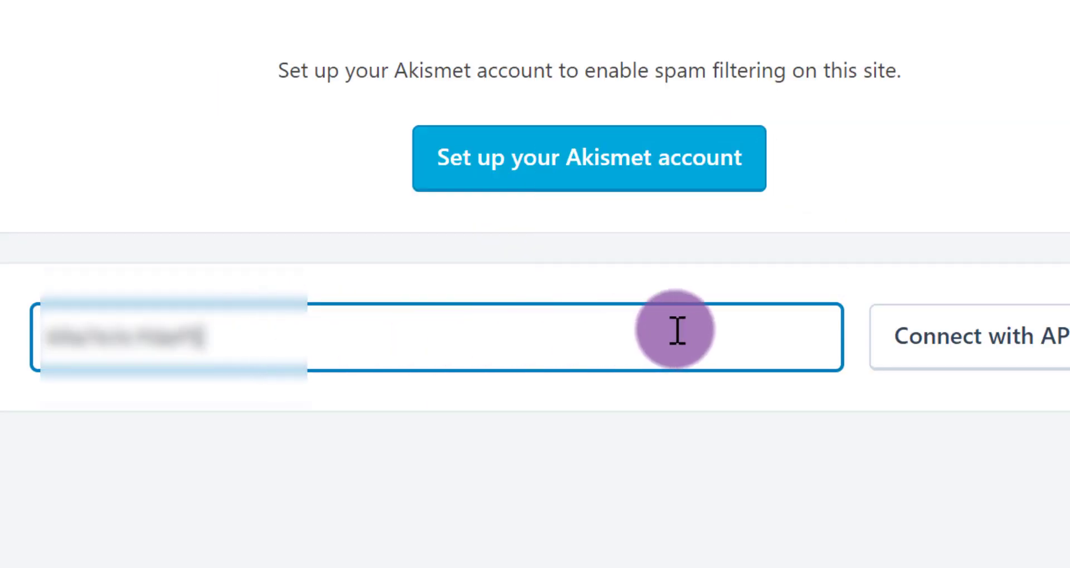
left_click(930, 337)
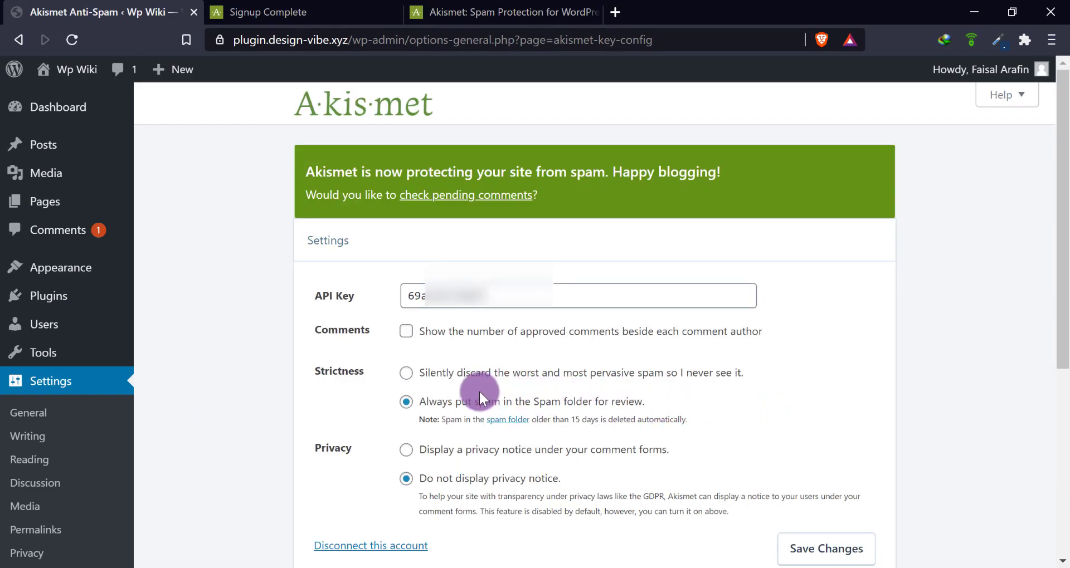
Scroll the Akismet settings, then go to the Comments admin page
scroll(479, 390, "down", 1)
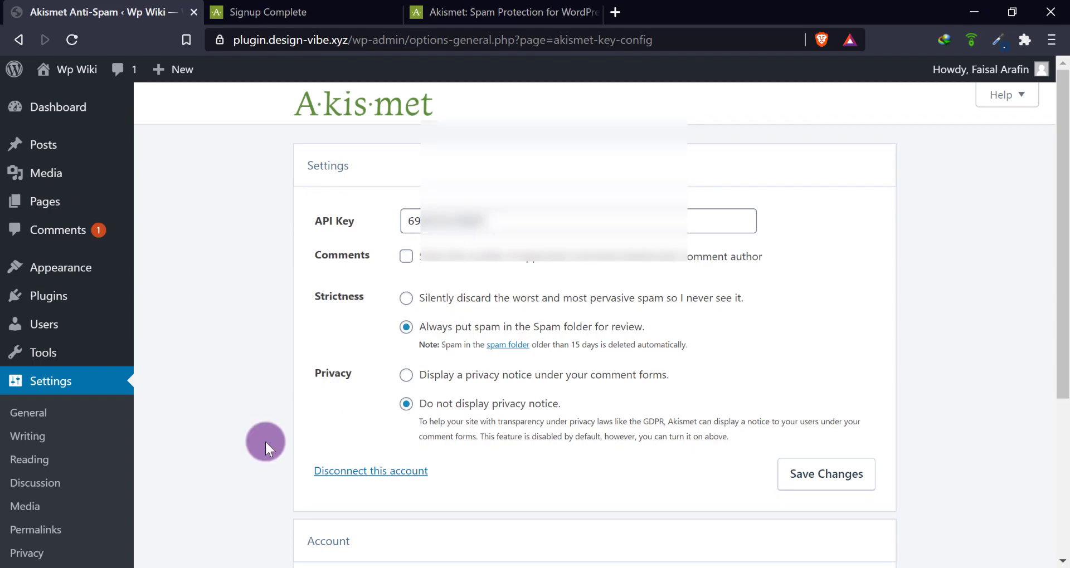
left_click(81, 237)
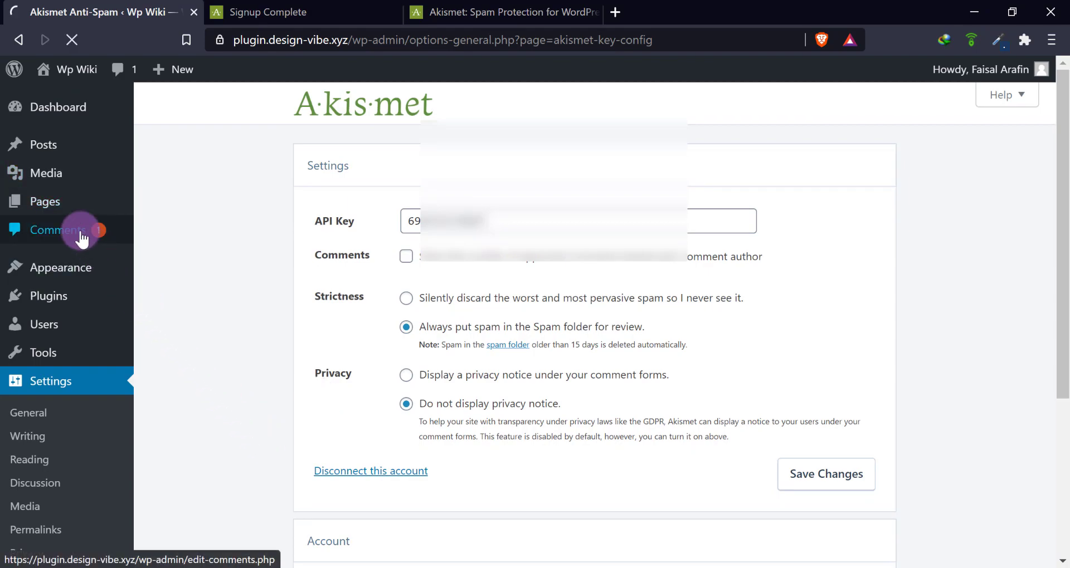